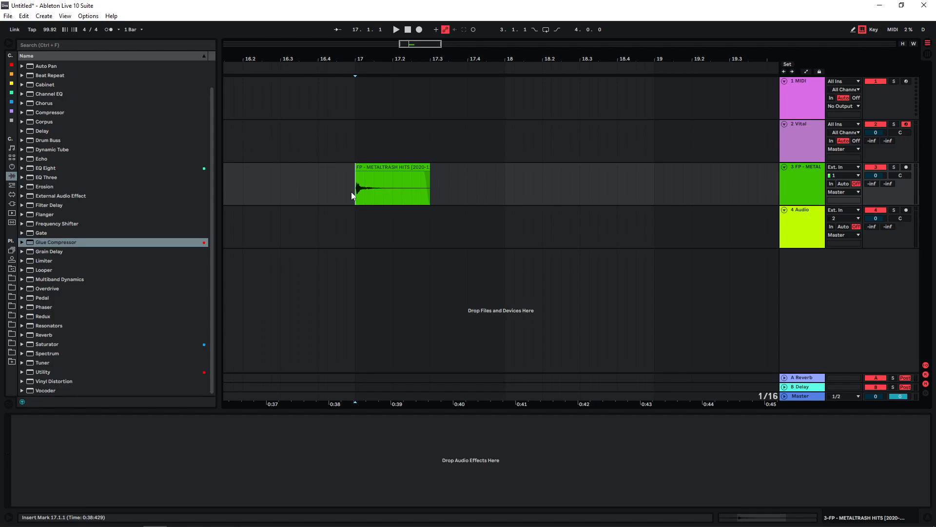
Audition the dry metal hit sample from bar 17.
key("space")
key("space")
key("space")
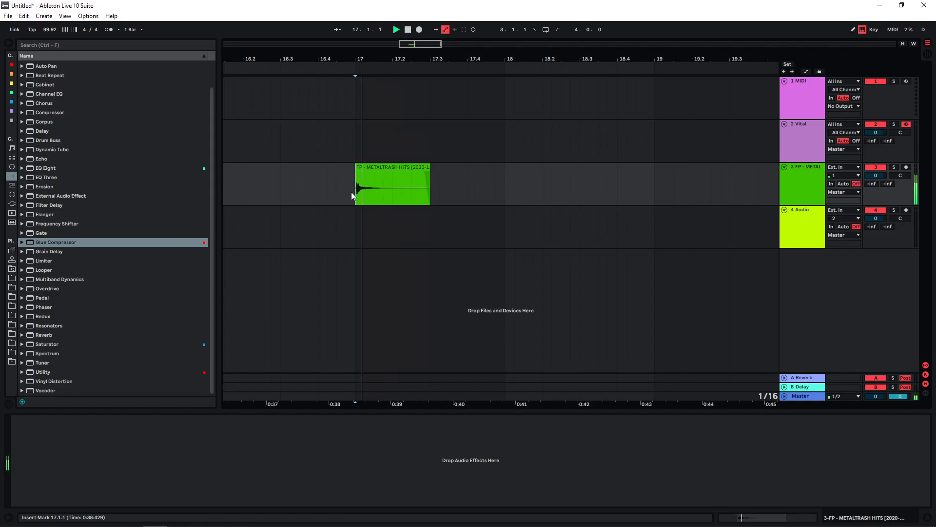
Load EQ Eight, the OTT preset, Saturator and Glue Compressor onto the metal hit track in that order.
left_click(54, 168)
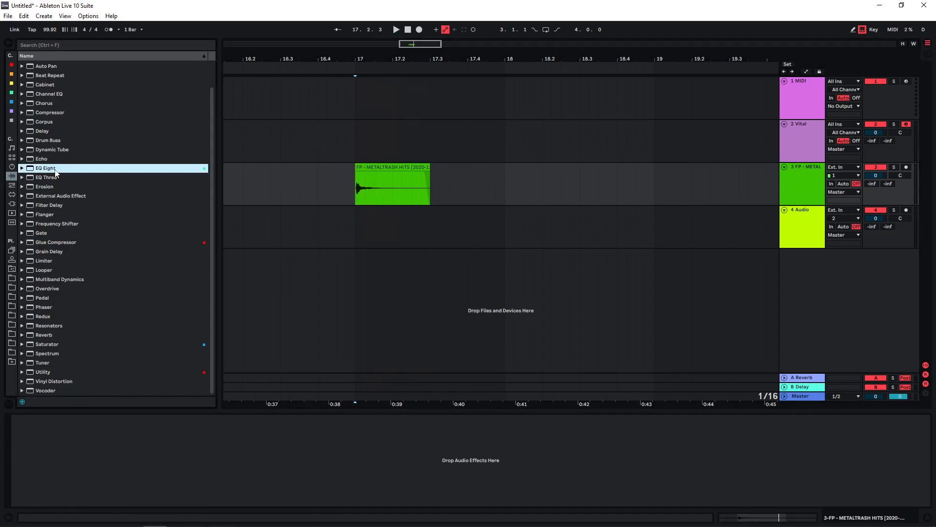
double_click(55, 169)
double_click(49, 243)
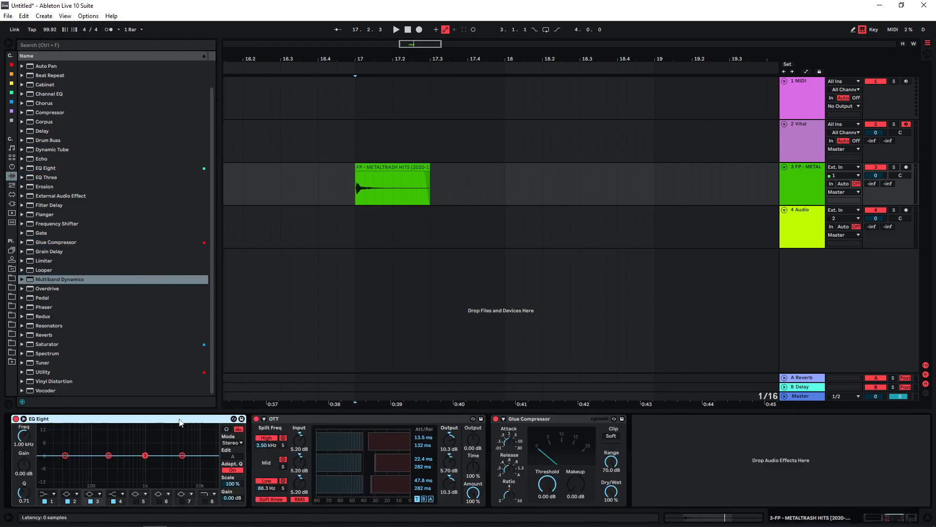
left_click(321, 423)
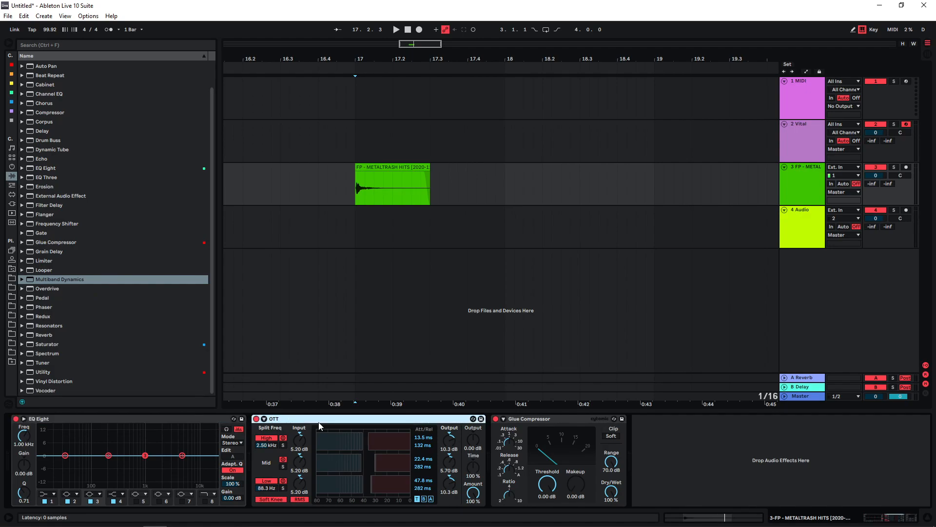
left_click(544, 423)
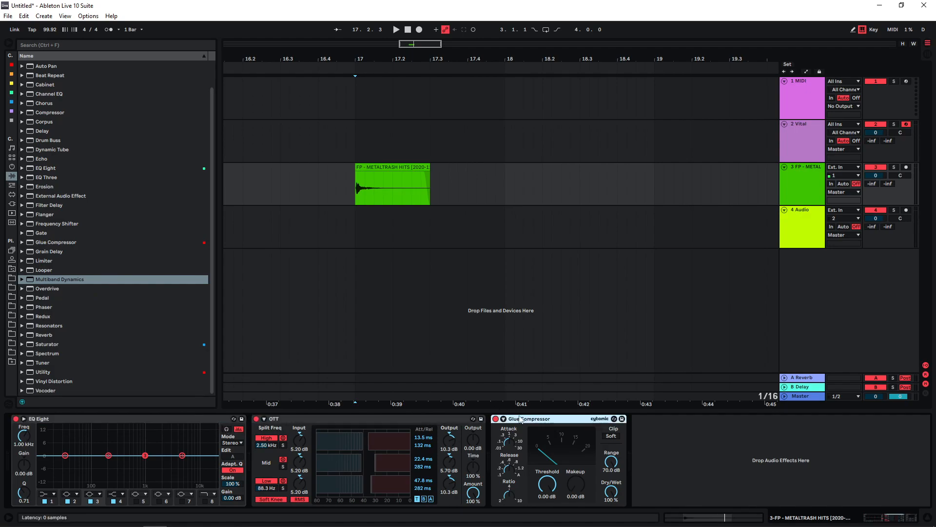
left_click_drag(46, 343, 484, 459)
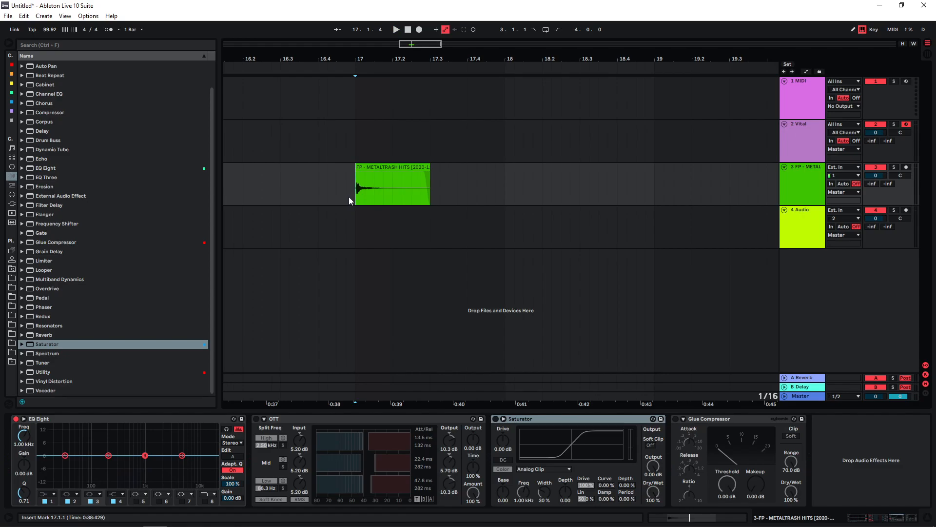
Shape the hit with EQ Eight: dip band 2 in the low mids, set band 3 to 774 Hz at -0.62 dB and raise band 4.
key("space")
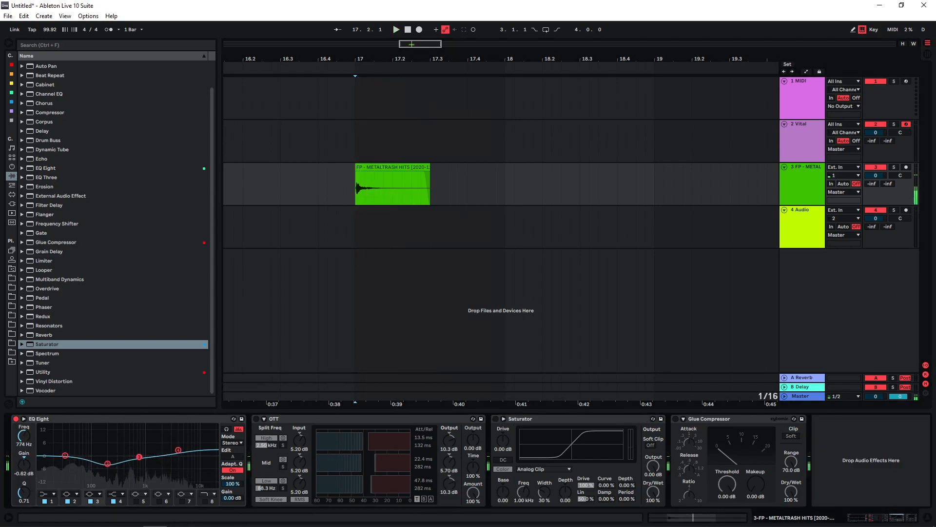
key("space")
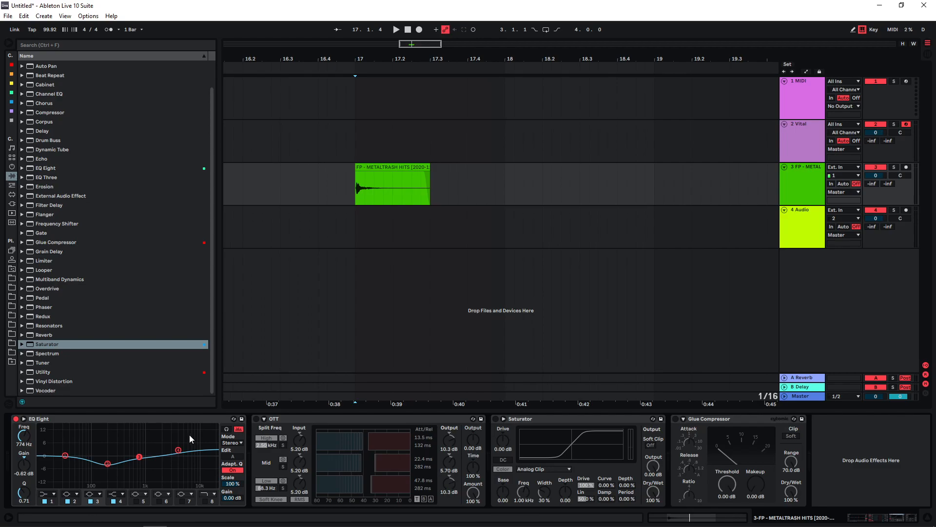
Enable OTT on the metal hit track and set its amount to 21 %, auditioning the hit.
left_click(256, 419)
left_click(291, 420)
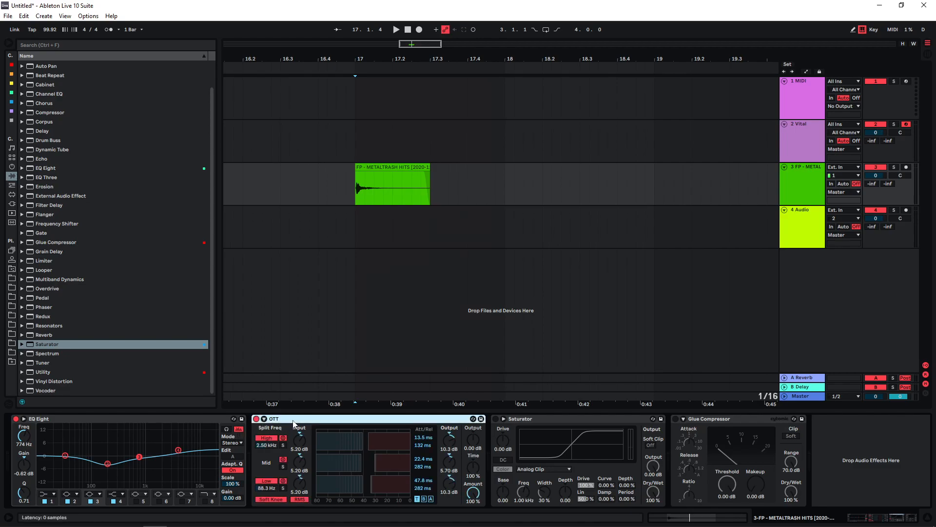
mouse_move(473, 492)
left_mouse_down()
mouse_move(473, 517)
mouse_move(471, 490)
left_mouse_up()
key("space")
key("space")
key("space")
key("space")
key("space")
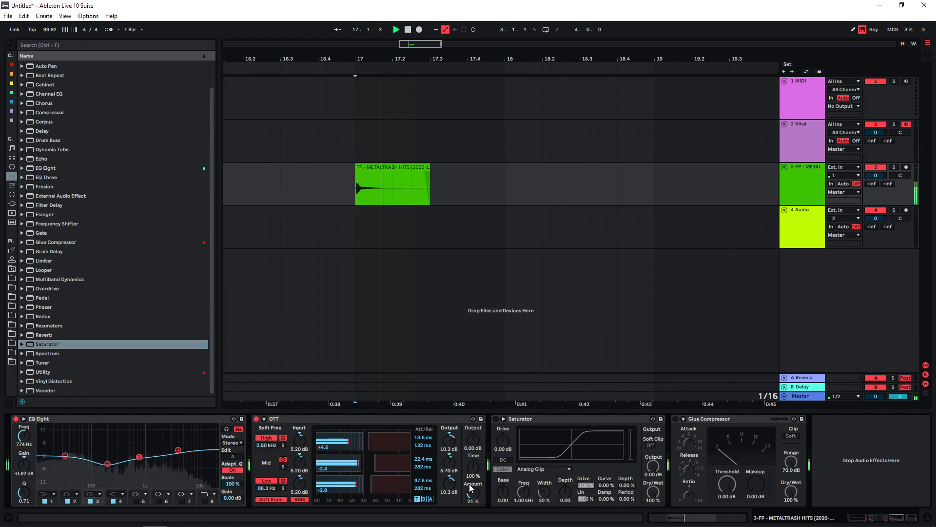
key("space")
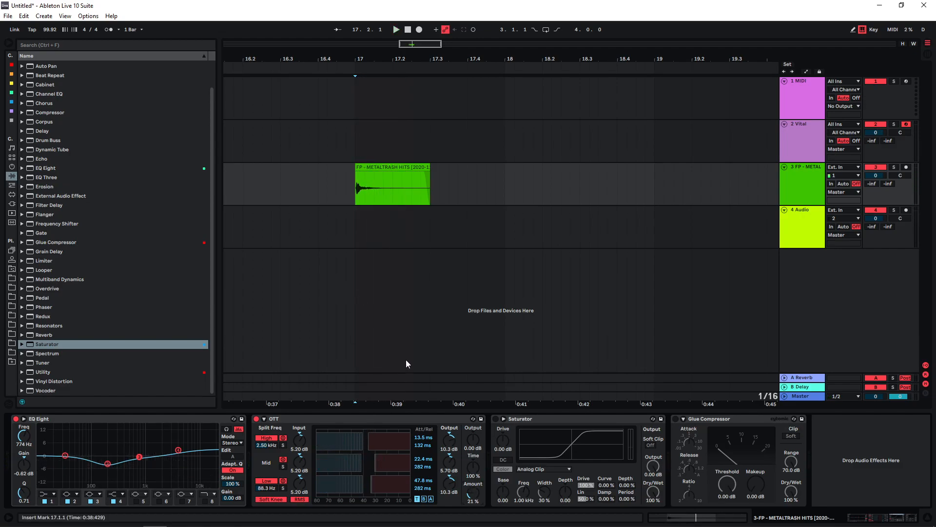
Enable Saturator with Soft Sine mode, 4 dB drive, Soft Clip on and -3.71 dB output, auditioning the hit.
left_click(495, 418)
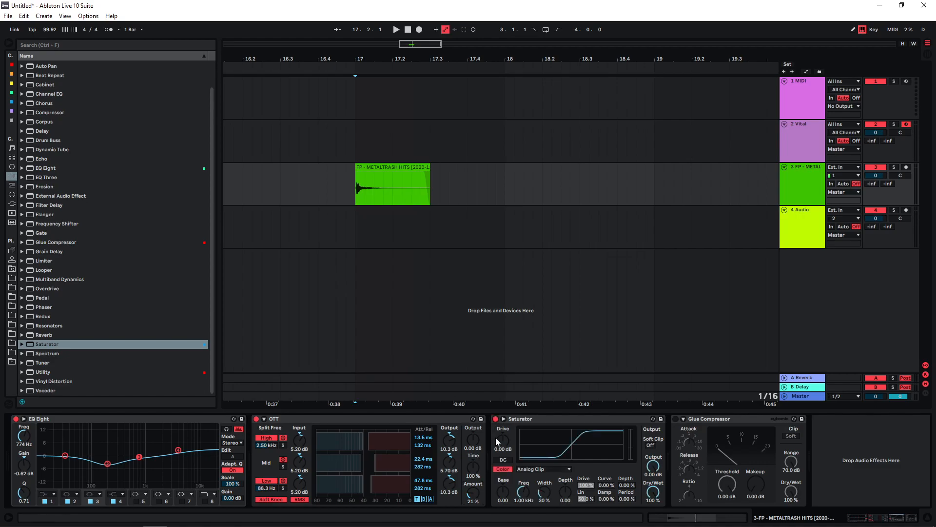
key("space")
key("space")
key("space")
left_click_drag(653, 466, 653, 472)
key("space")
key("space")
Enable Glue Compressor with Soft clipping, an -11.4 dB threshold and 0.95 dB makeup, auditioning the hit.
left_click(675, 419)
left_click_drag(727, 483, 756, 480)
key("space")
key("space")
key("space")
key("space")
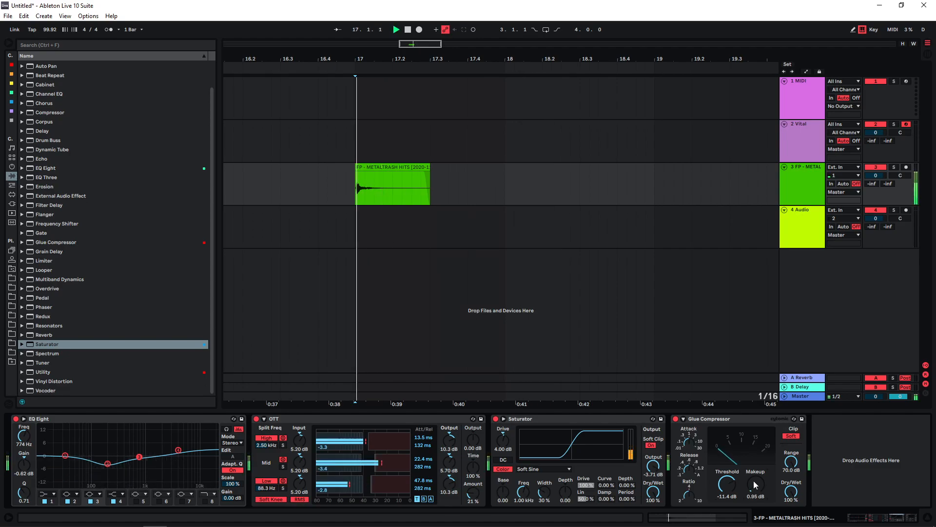
key("space")
key("space")
key("space")
key("space")
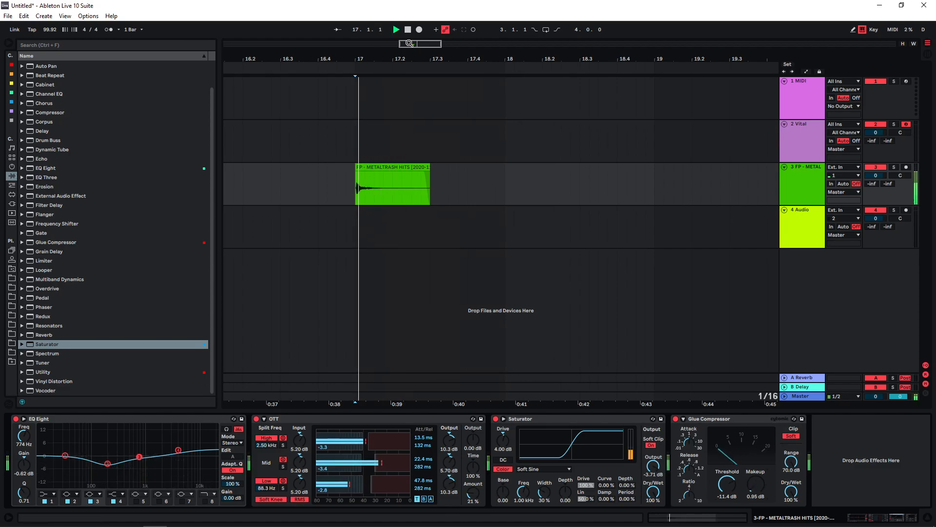
key("space")
Group the four effects into an Audio Effect Rack and lower the Saturator output while auditioning the hit.
left_click(49, 169)
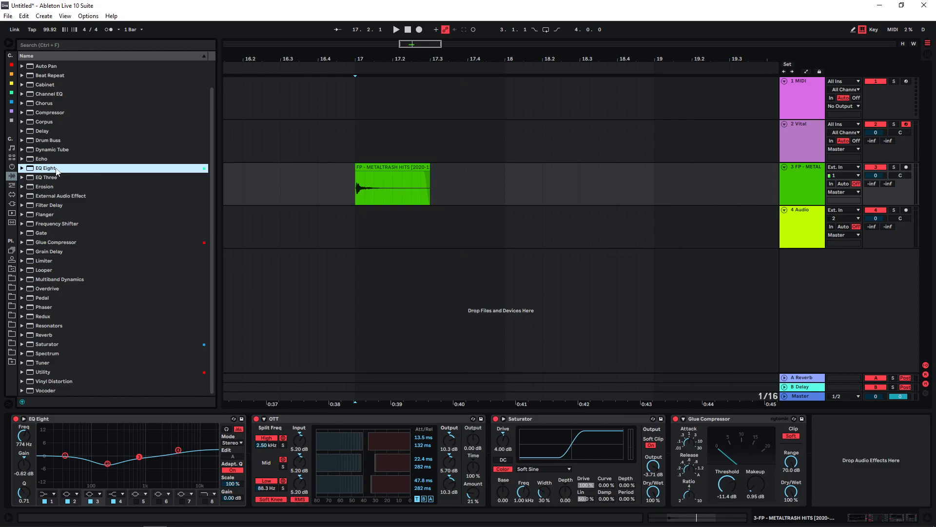
left_click(122, 419)
left_click(739, 419, "shift")
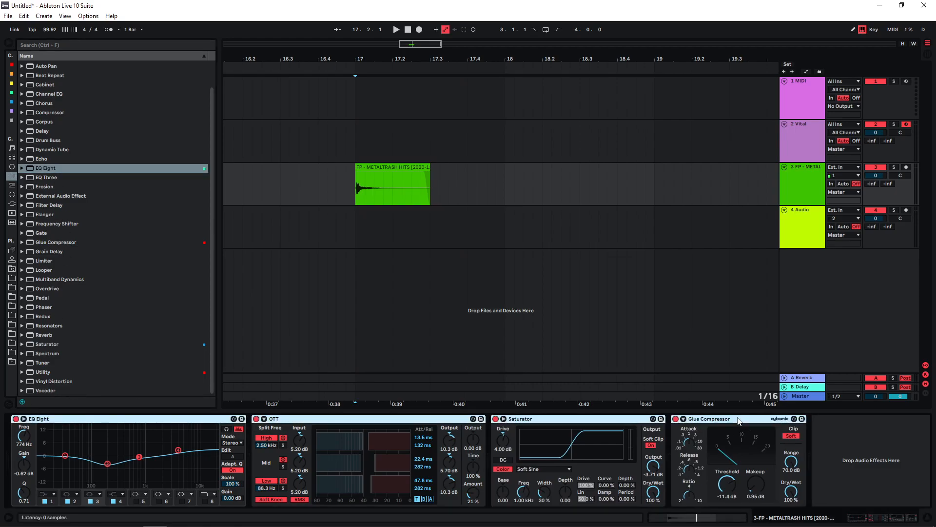
key("ctrl+g")
key("space")
key("space")
key("space")
key("space")
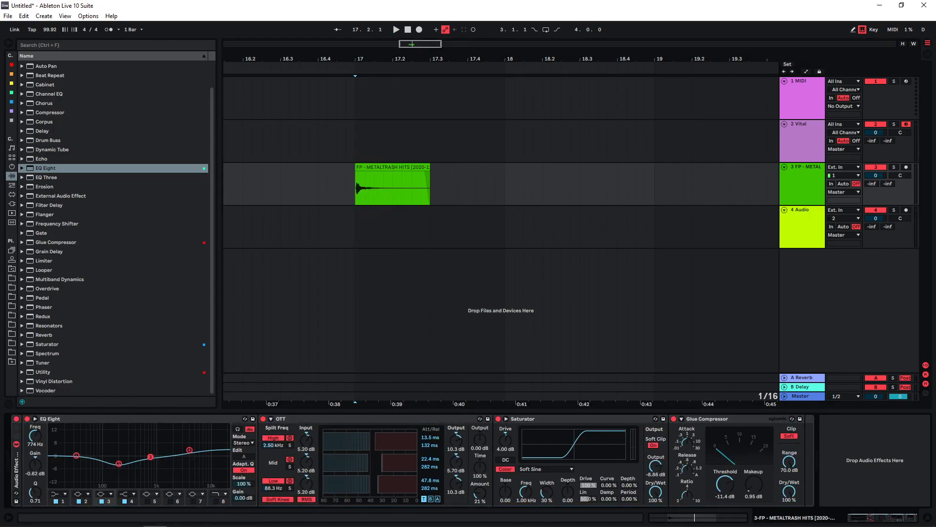
key("space")
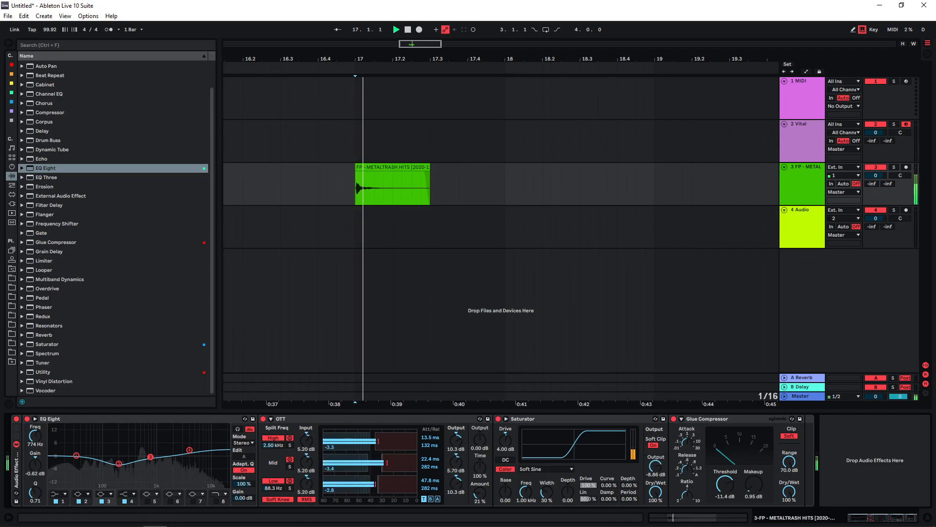
Compare the metal hit with the whole effect rack bypassed and enabled.
key("space")
key("space")
left_click(17, 419)
key("space")
key("space")
key("space")
key("space")
key("space")
key("space")
key("space")
left_click(17, 420)
key("space")
key("space")
left_click(17, 419)
key("space")
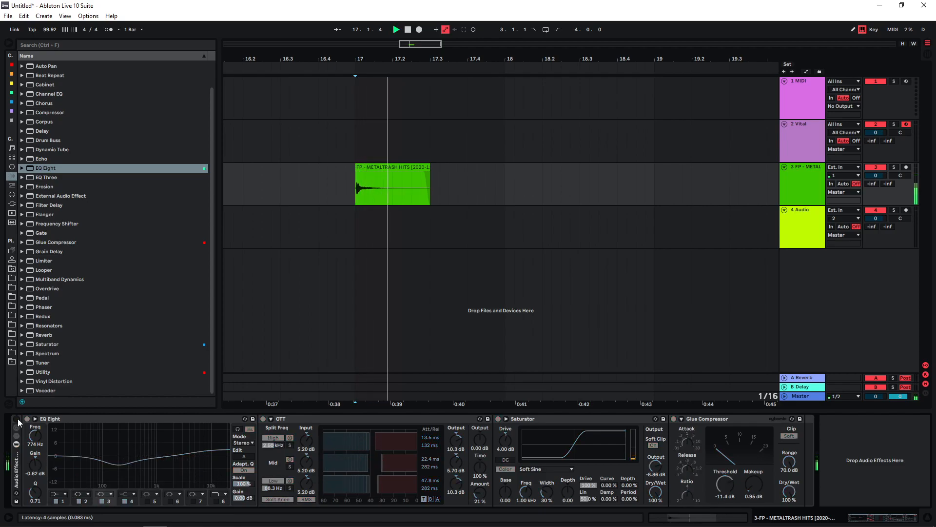
left_click(18, 419)
key("space")
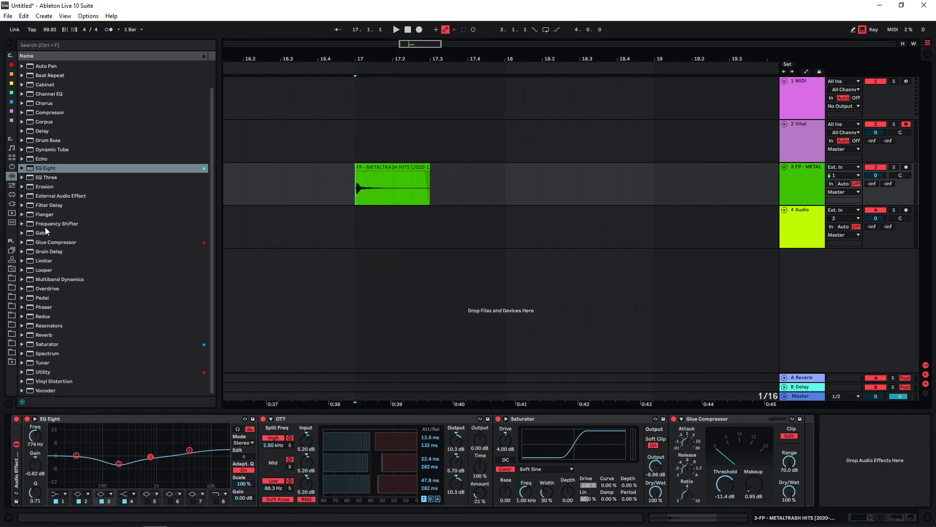
Insert a second EQ Eight between Saturator and Glue Compressor with a low cut at 70.6 Hz.
left_click_drag(43, 167, 673, 439)
left_click(354, 188)
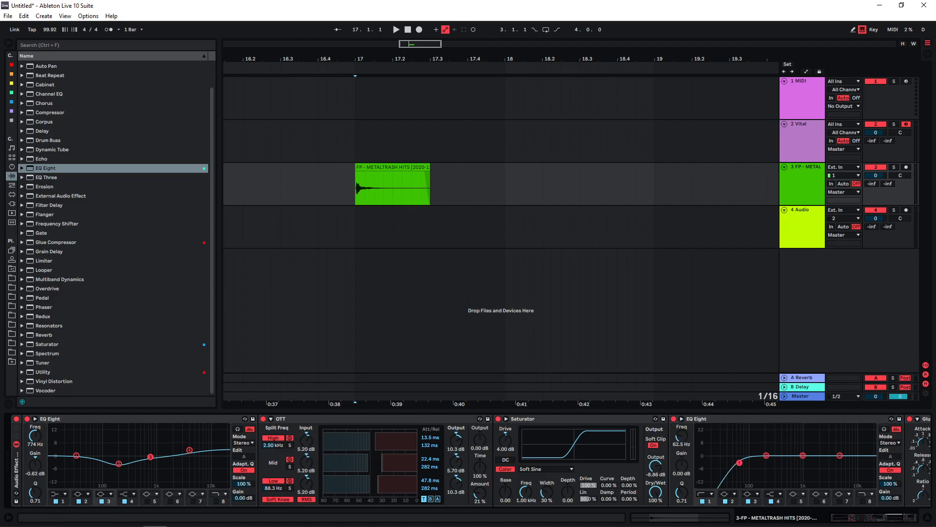
left_click_drag(739, 462, 743, 462)
Create a MIDI clip above the metal hit on the Vital track and set Vital's oscillator 1 to the Basic Shapes wavetable.
left_click(355, 152)
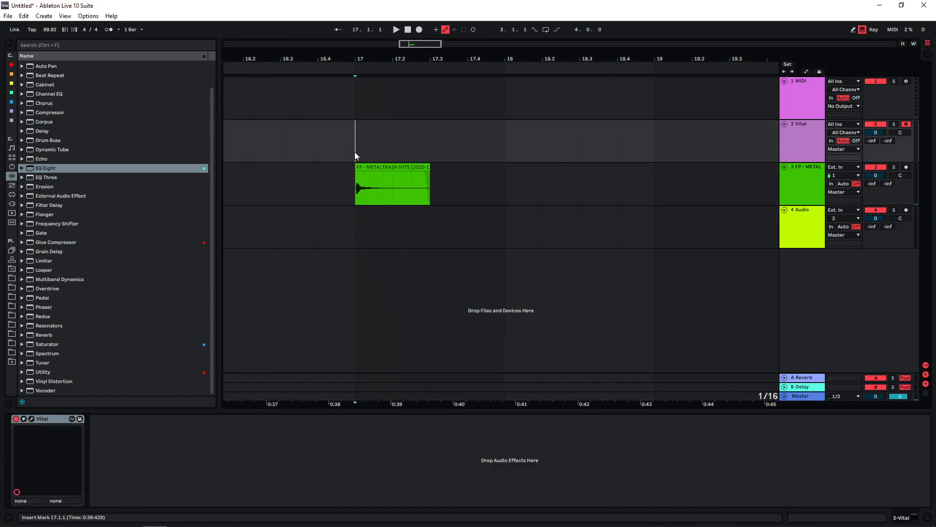
key("ctrl+shift+m")
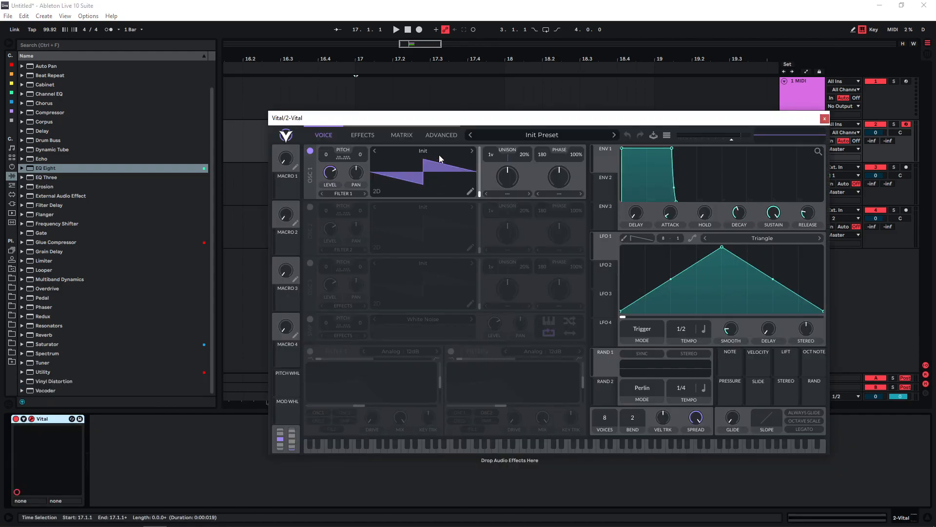
left_click(440, 152)
left_click(637, 169)
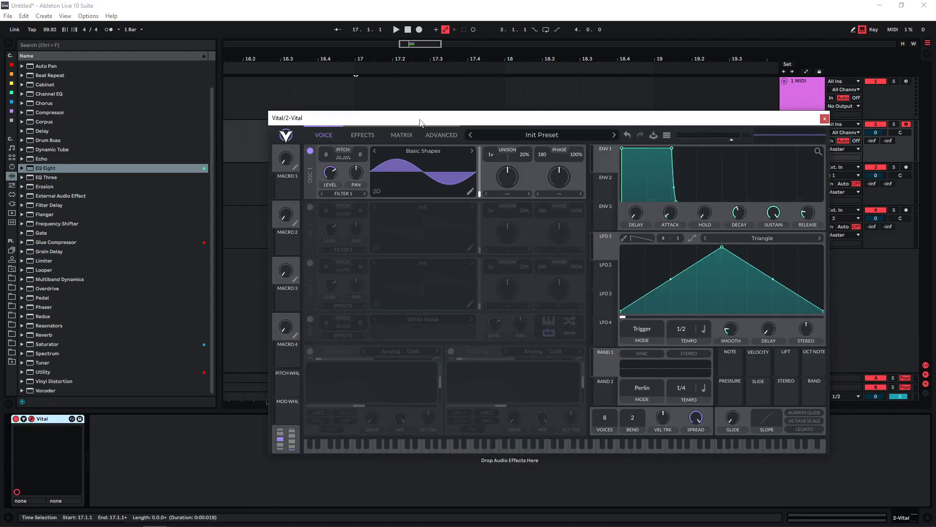
left_click(824, 118)
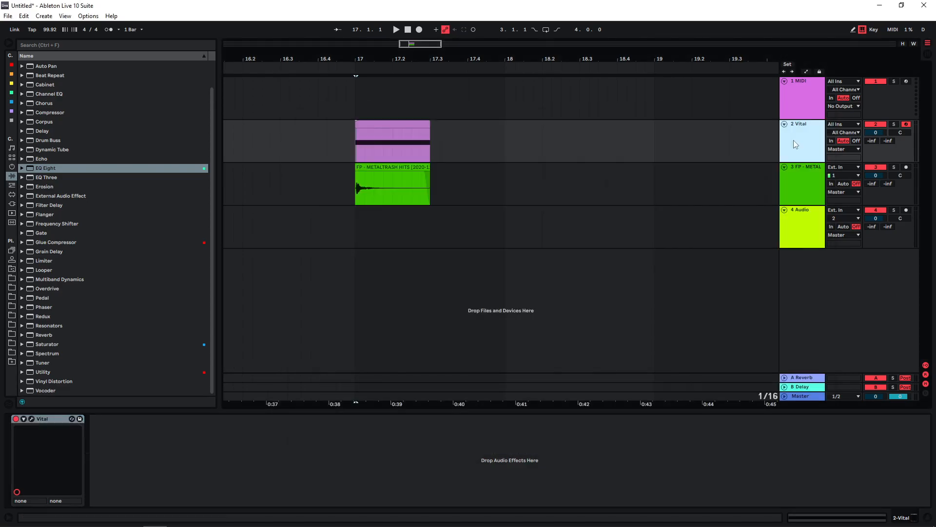
Add an audio track below Vital, arm it and record the soloed Vital sine onto it from bar 17.
key("ctrl+t")
left_click(906, 167)
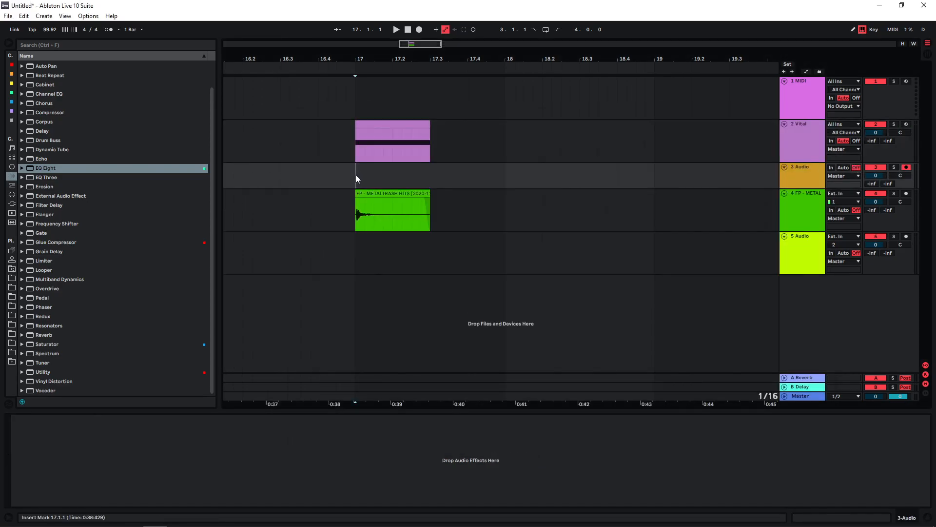
key("F9")
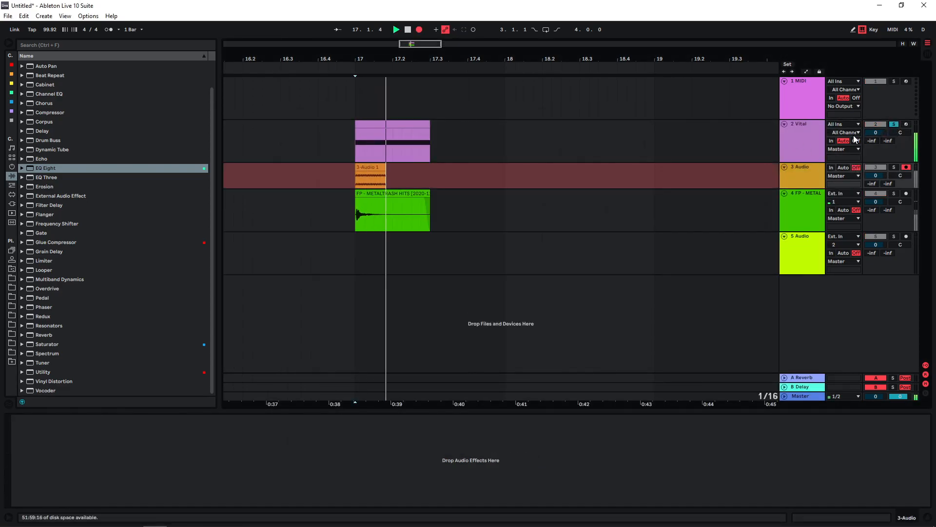
key("space")
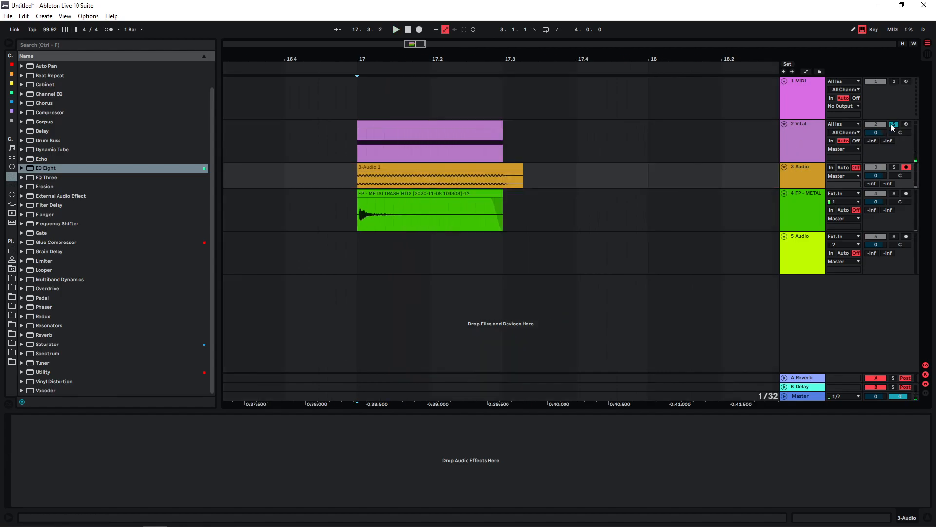
Unsolo and deactivate the Vital track, and fold it away.
left_click(893, 125)
left_click(873, 124)
left_click(785, 124)
left_click(798, 131)
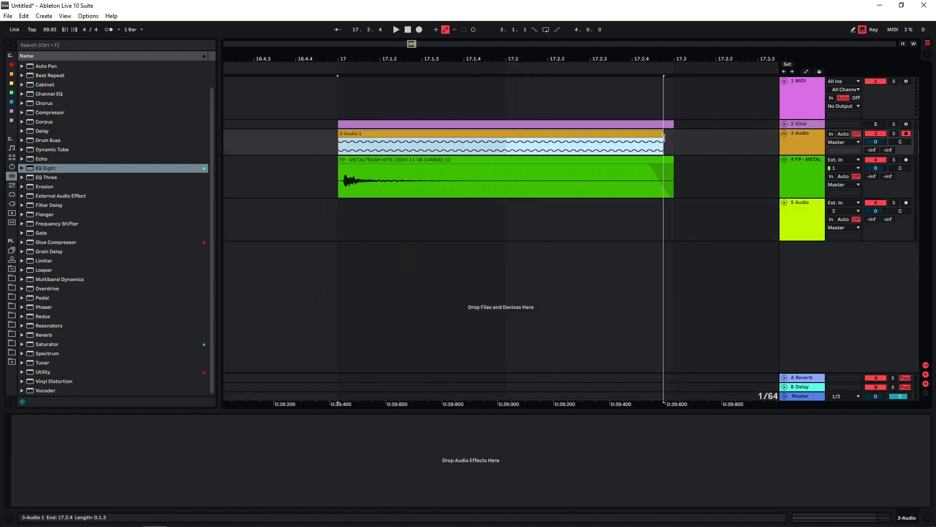
Shorten the recorded sine clip, fade it out and trim its start slightly past bar 17, auditioning it with the hit.
left_click_drag(663, 137, 521, 139)
left_click_drag(411, 43, 411, 63)
left_click_drag(303, 135, 305, 135)
key("space")
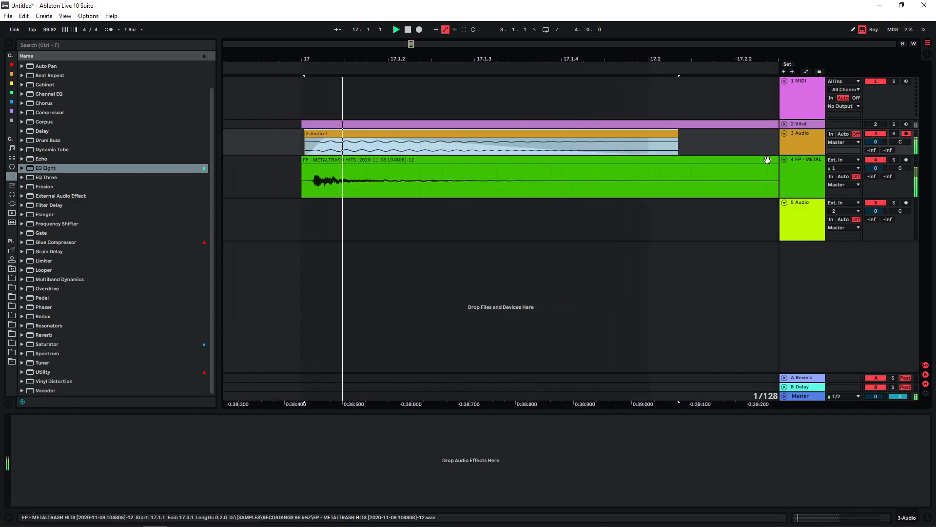
Set the recorded sine clip's gain to 0.44 dB and adjust its fade-out curve while playing it with the hit.
double_click(397, 134)
left_click_drag(88, 461, 88, 461)
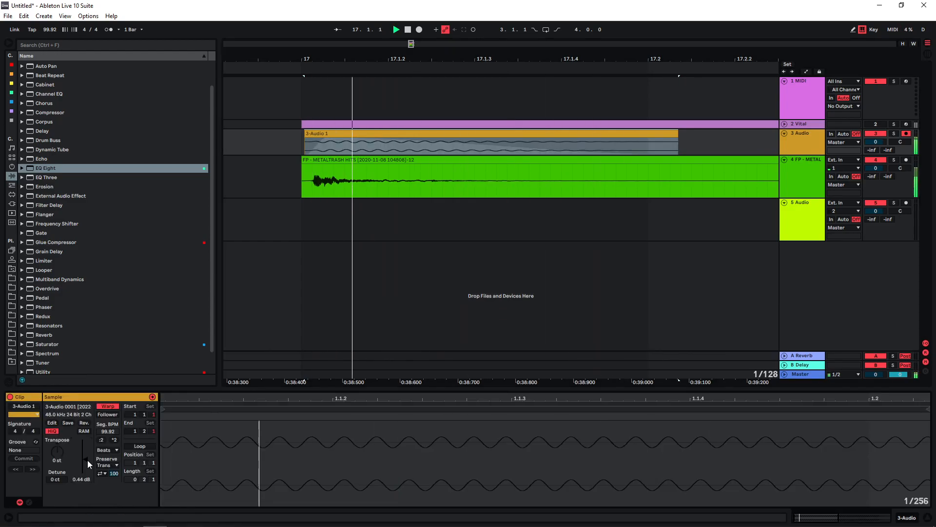
left_click_drag(502, 146, 444, 159)
key("space")
key("space")
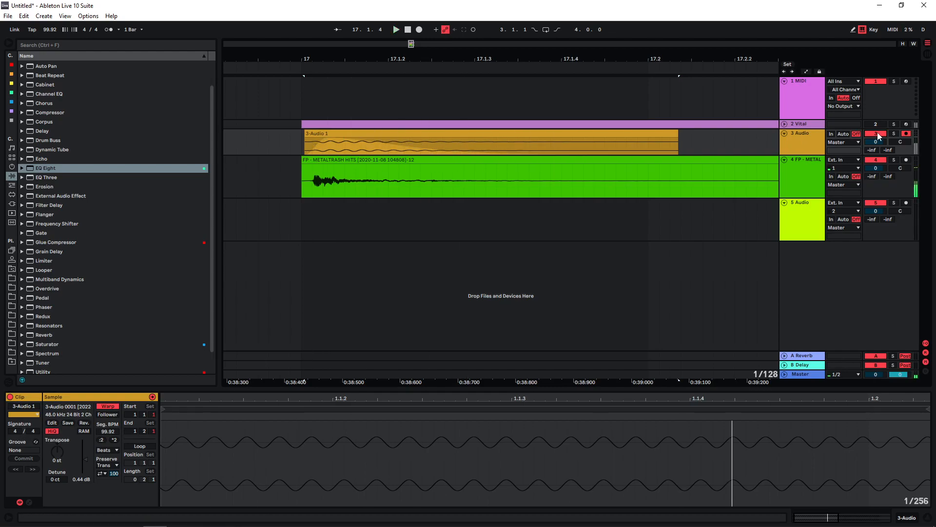
Bypass the second EQ Eight on the hit and deactivate the recorded sine track, auditioning the hit alone for comparison.
key("space")
double_click(789, 188)
left_click(674, 419)
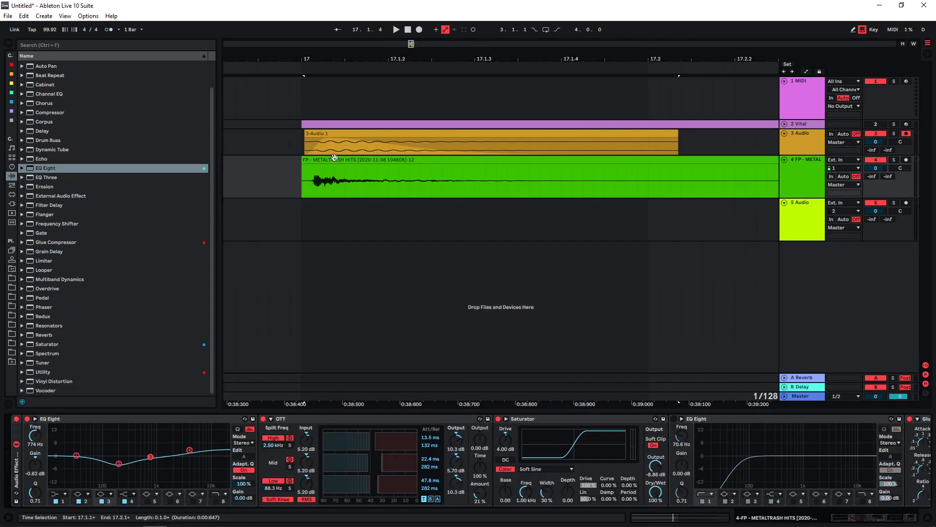
key("space")
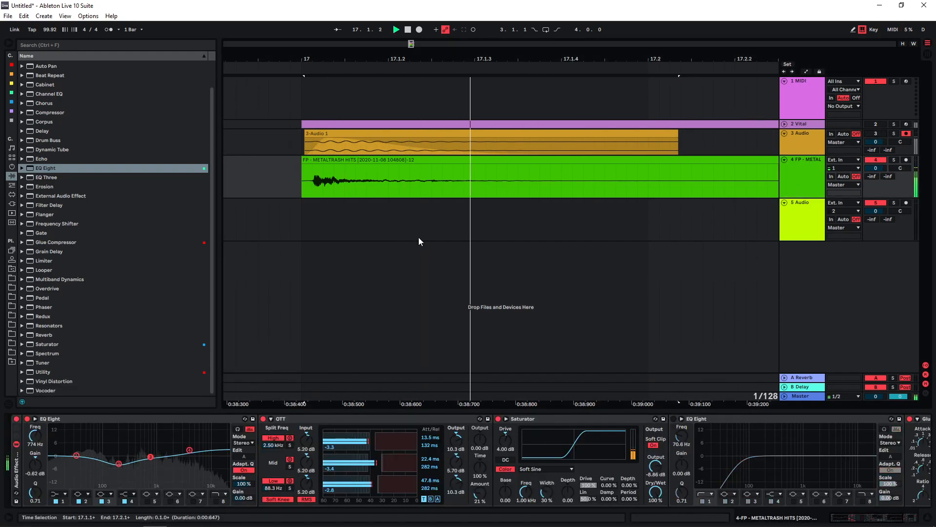
left_click(792, 148)
key("space")
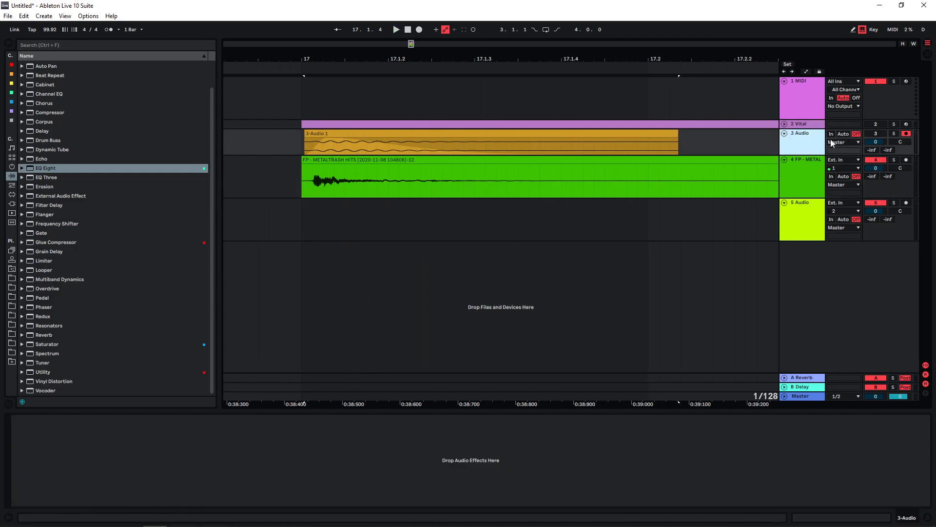
Reactivate the recorded sine track and set its clip gain to -0.07 dB while playing it with the hit.
left_click(304, 146)
key("space")
key("space")
key("space")
double_click(654, 134)
key("space")
left_click_drag(86, 456, 86, 460)
Play the metal hit and recorded sine layer repeatedly from bar 17 to judge their balance.
key("space")
key("space")
key("space")
key("space")
key("space")
key("space")
key("space")
key("space")
mouse_move(482, 59)
left_mouse_down()
mouse_move(485, 29)
mouse_move(472, 47)
left_mouse_up()
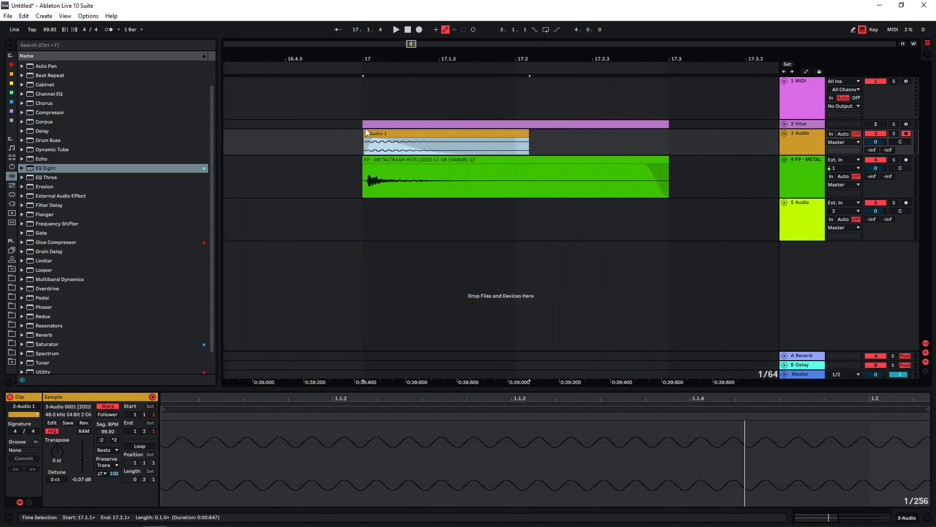
left_click(379, 156)
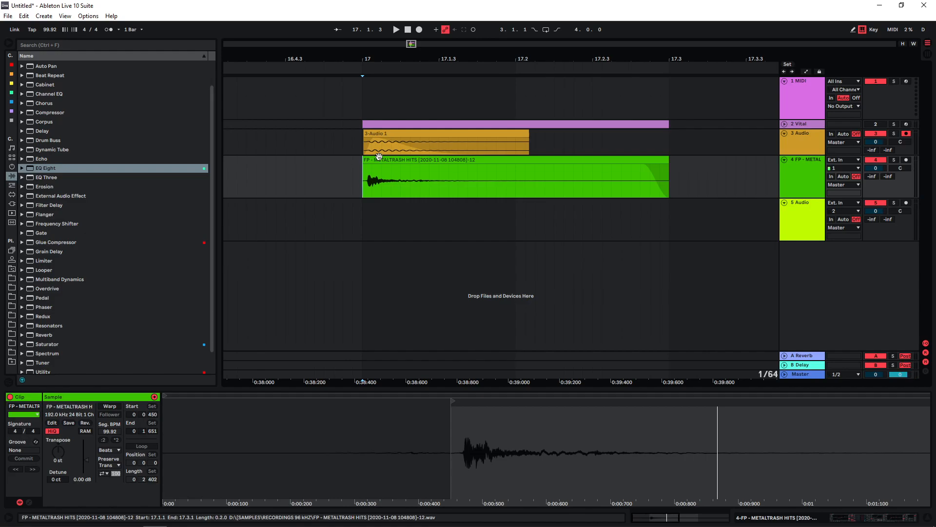
Solo the Vital track, insert a new audio track beneath it, and open the Vital plug-in window.
left_click(894, 123)
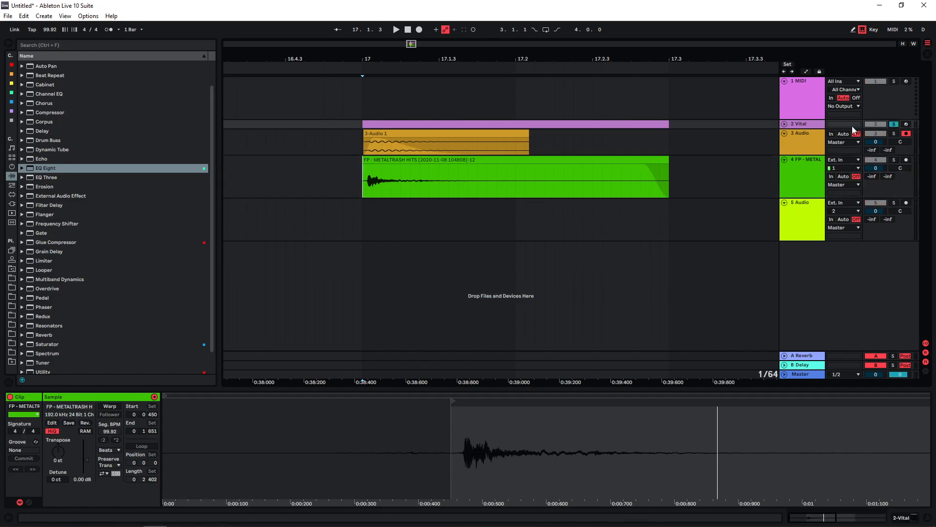
key("ctrl+t")
left_click(383, 125)
key("shift+Tab")
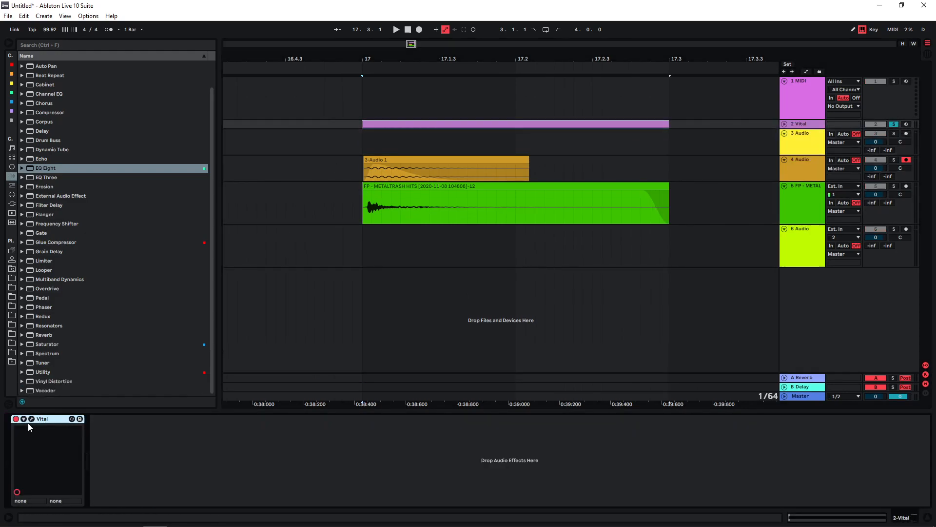
left_click(31, 419)
left_click_drag(509, 119, 463, 122)
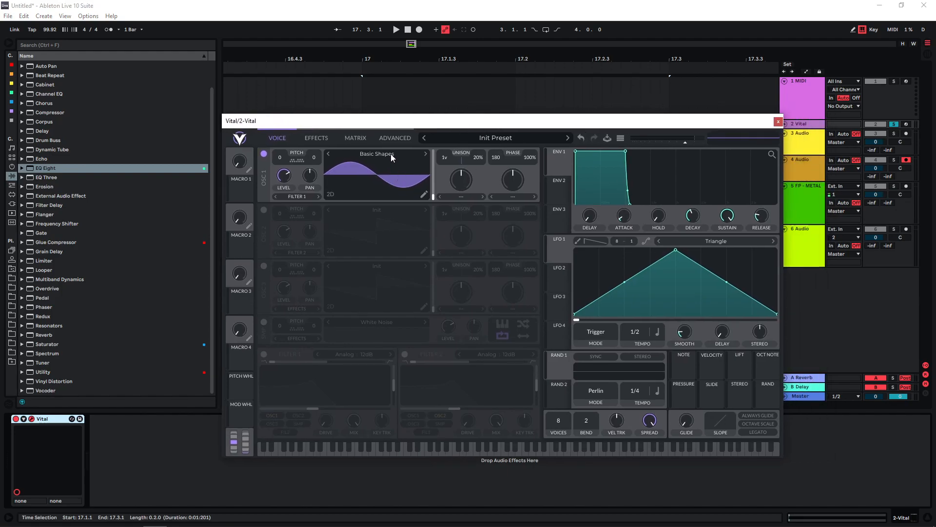
Morph Vital's oscillator 1 to a square wave, turn its level down, and modulate that level with a downward-ramping LFO 1.
left_click_drag(433, 195, 433, 170)
left_click_drag(447, 125, 441, 115)
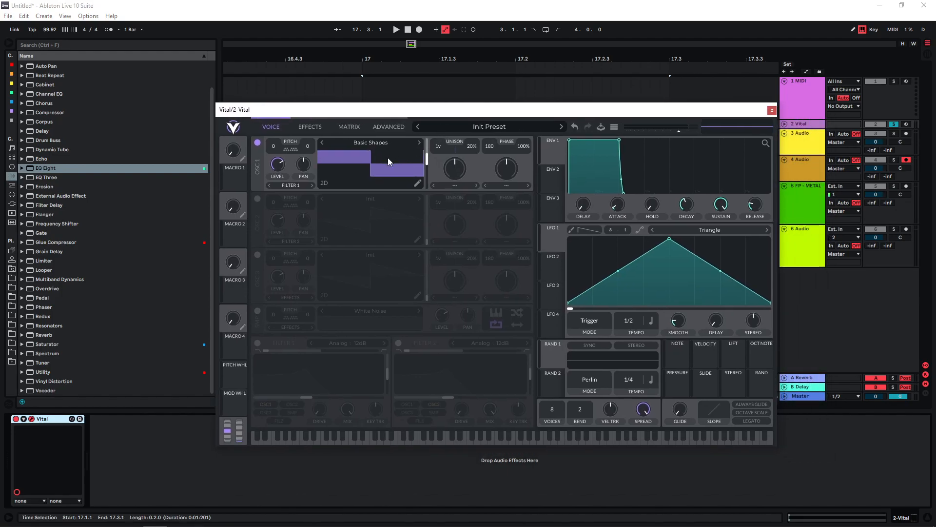
left_click_drag(673, 244, 277, 166)
left_click_drag(277, 167, 274, 235)
left_click_drag(278, 185, 278, 141)
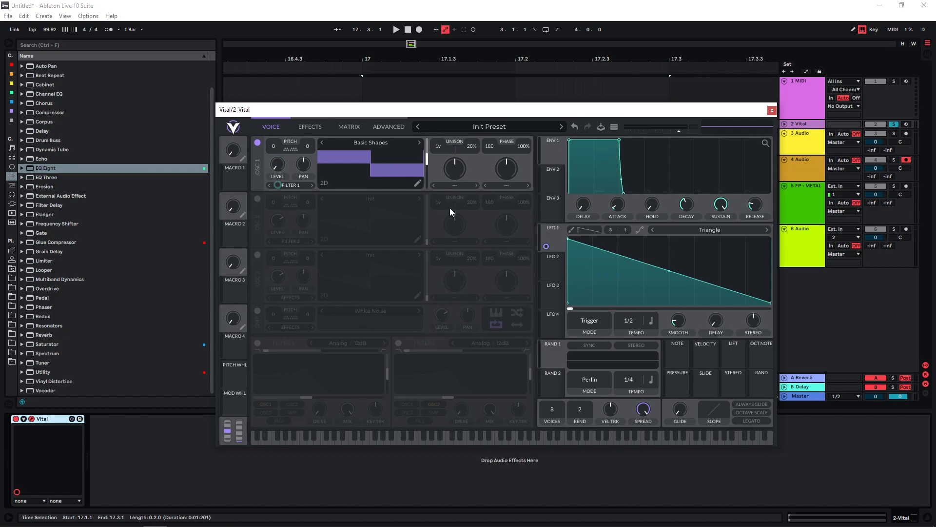
Bend LFO 1 into a steep decay, assign it to the White Noise sampler's level set to 0, and audition the burst.
left_click_drag(613, 253, 602, 314)
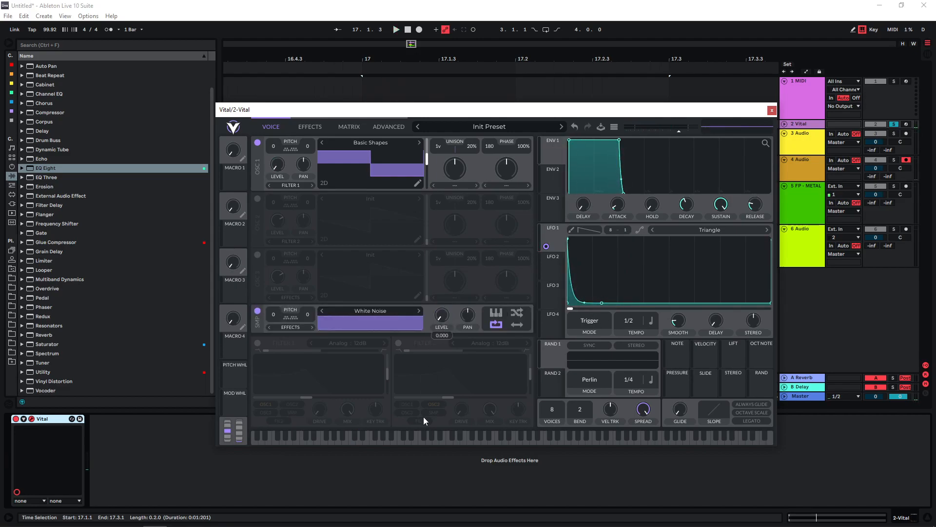
left_click_drag(546, 246, 442, 316)
key("space")
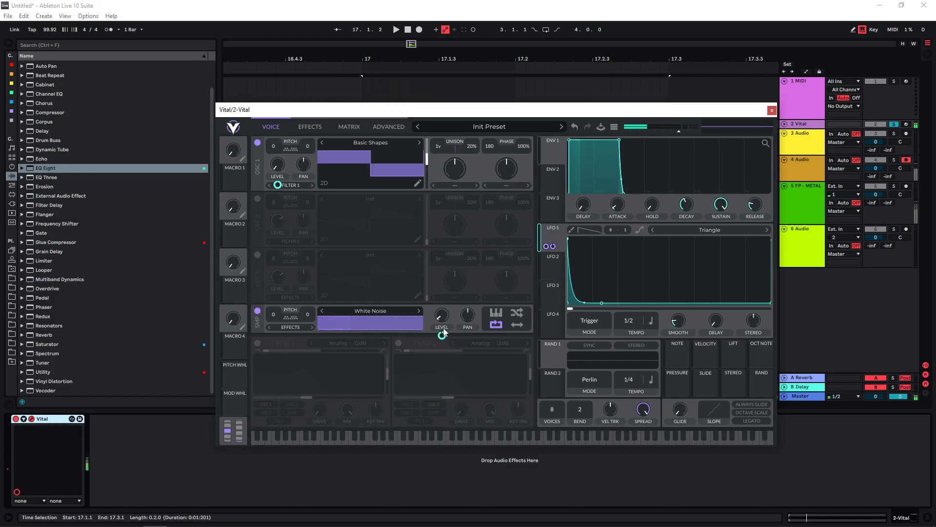
Enable Vital's Multiband compressor and Soft Clip distortion with about 3.4 dB of drive, and audition the sound.
left_click(258, 175)
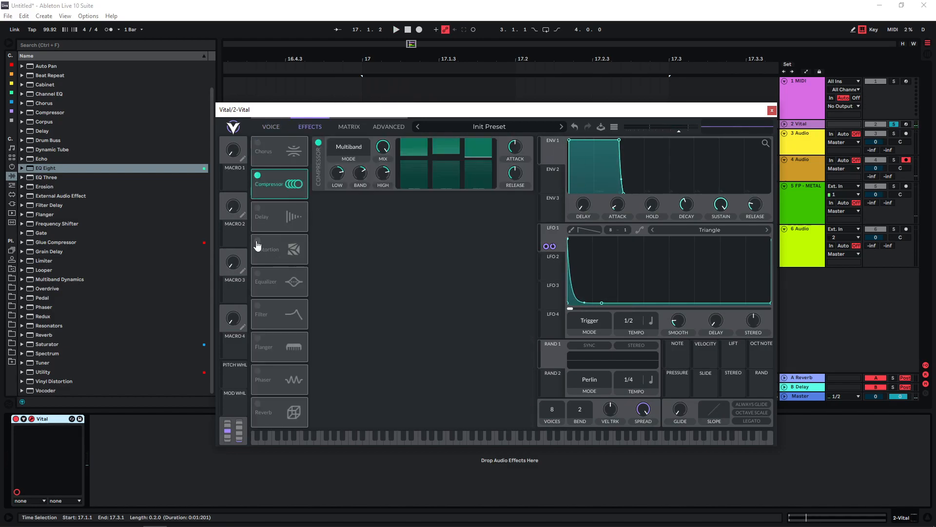
left_click(258, 241)
left_click_drag(455, 202, 456, 207)
key("space")
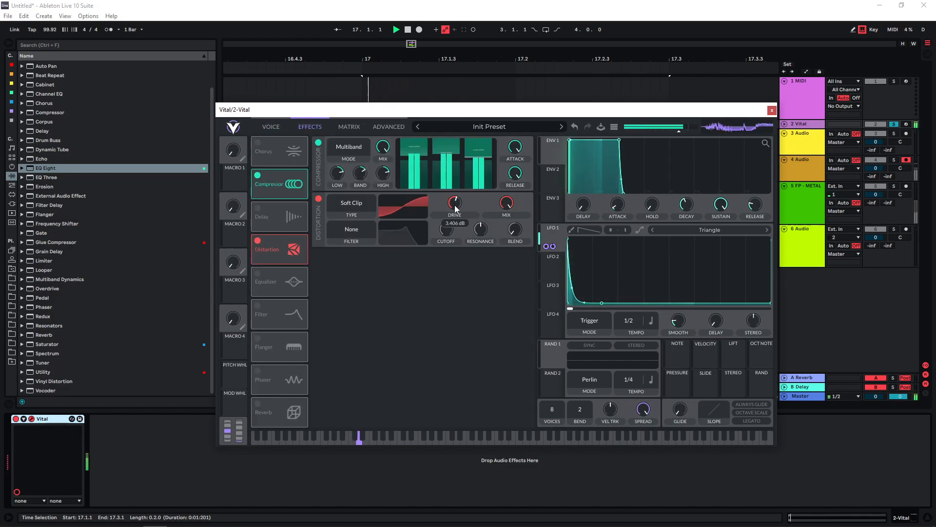
Arm the new audio track, record the Vital burst, move the recording to track 6, and unsolo and deactivate Vital.
left_click(906, 133)
key("space")
key("F9")
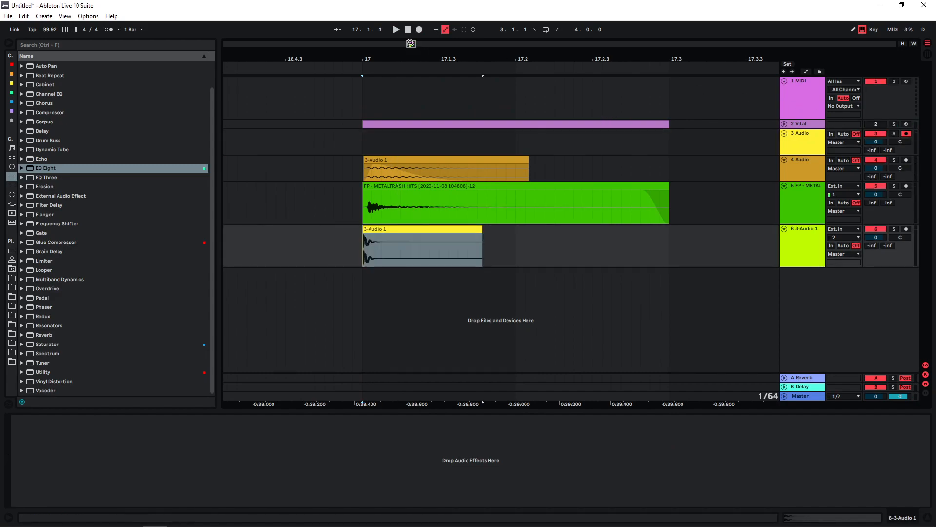
Align the recorded Vital burst with the metal hit's transient, split it after its decay and delete the remaining tail.
left_click_drag(410, 43, 407, 82)
left_click_drag(394, 229, 412, 238)
left_click(449, 258)
key("ctrl+e")
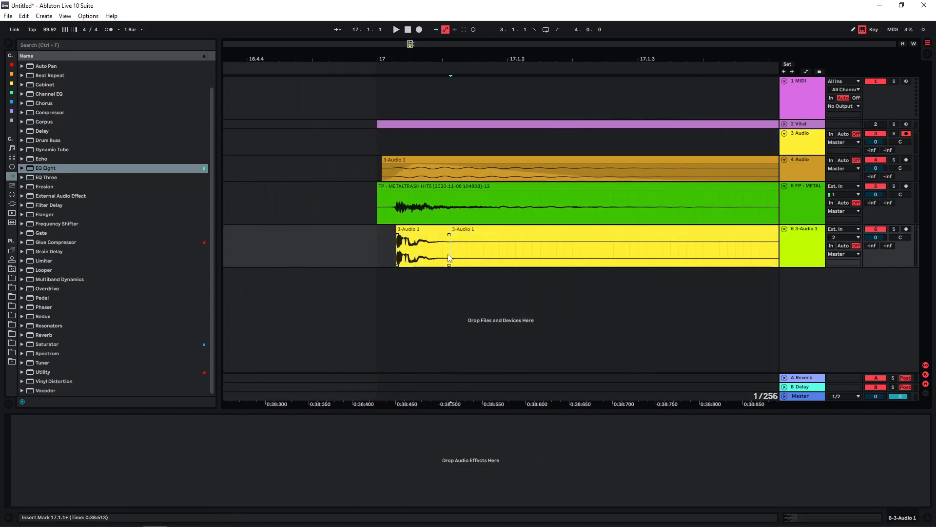
left_click(463, 233)
key("Delete")
Add a fade-out to the burst clip, lower its gain to -13.5 dB, and compare the mix with and without it.
left_click(415, 230)
left_click(369, 246)
key("space")
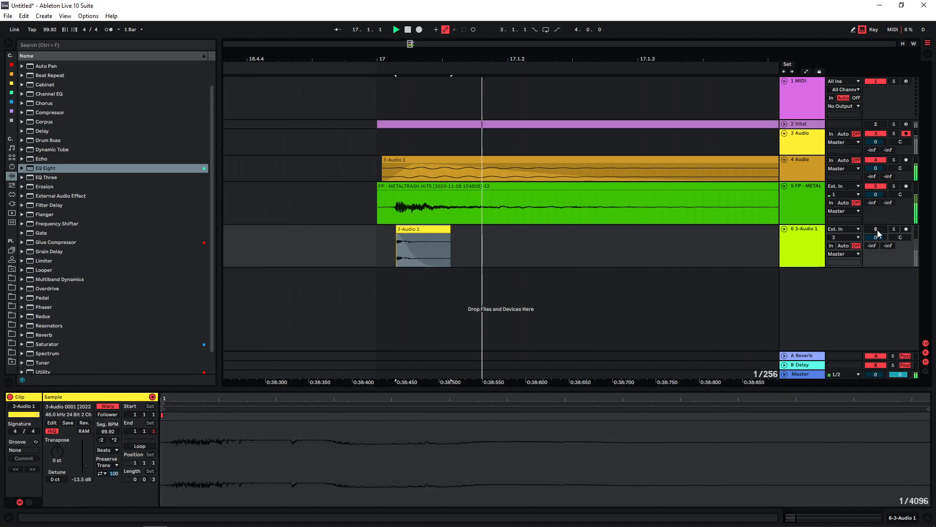
left_click(406, 114)
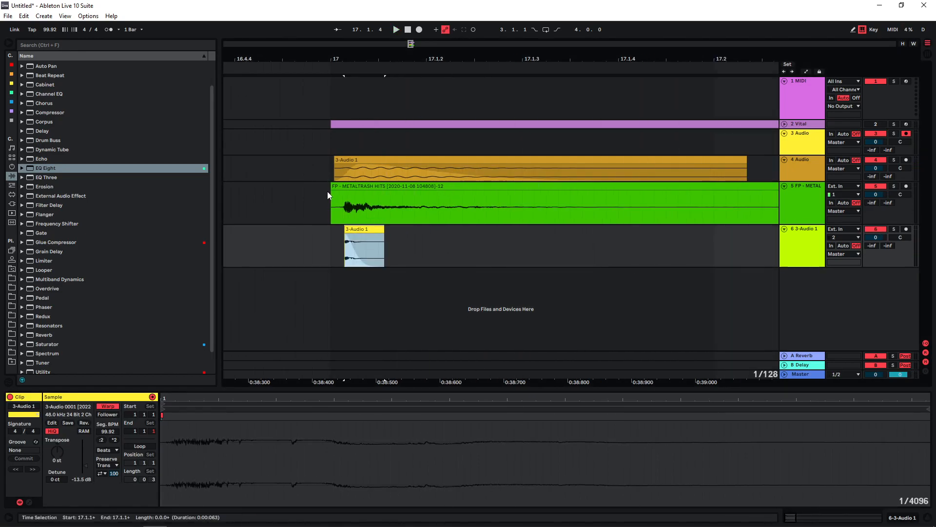
left_click(331, 173)
key("space")
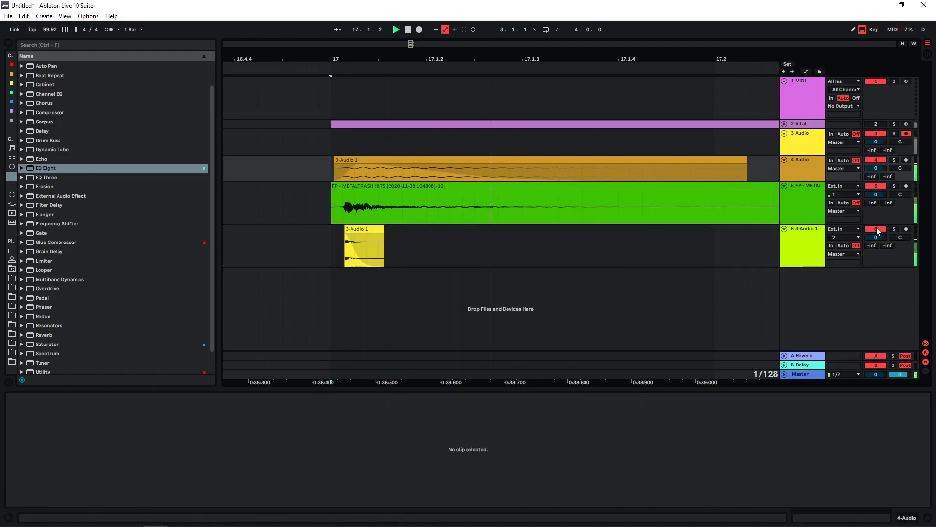
Add an audio track, record the full layered hit onto it, and copy the original metal hit clip ahead of the recording.
left_click(367, 229)
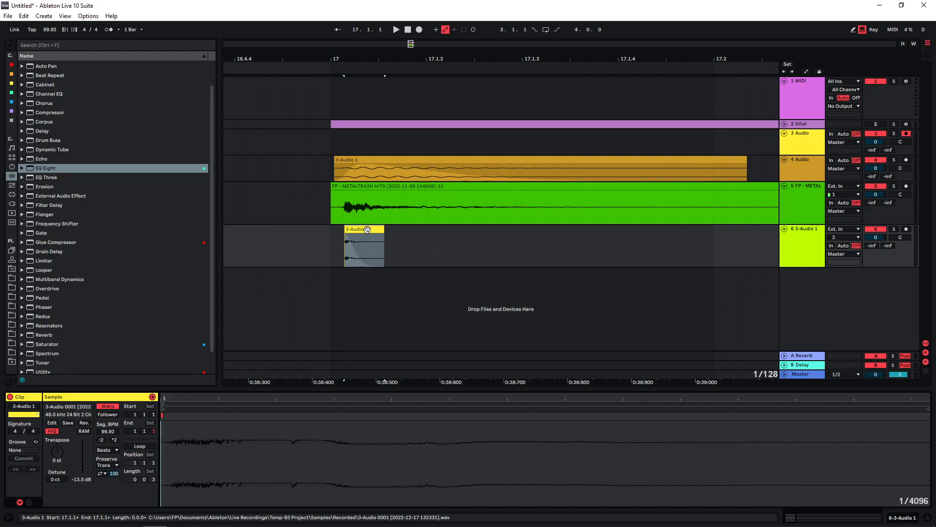
key("ctrl+t")
left_click(332, 249)
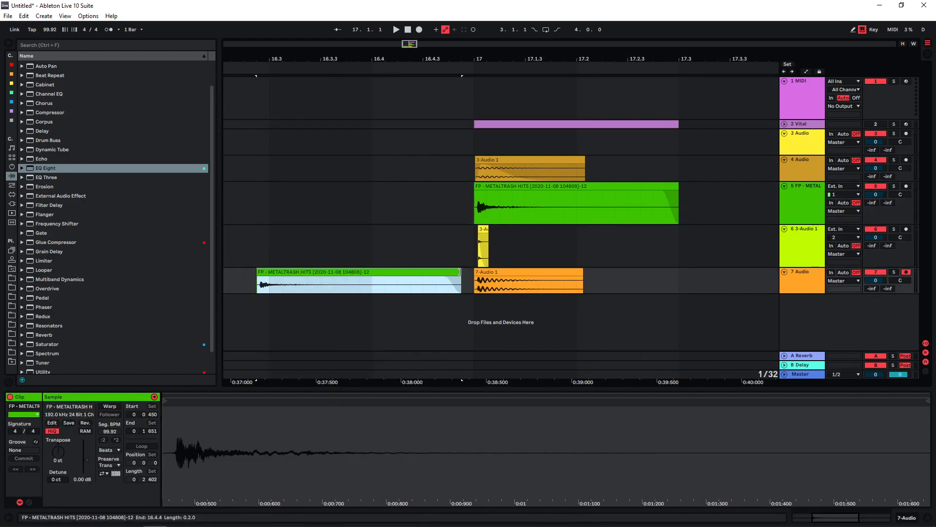
Trim the copied hit and start it at 16.3, place the layered recording directly after it at 16.4, and solo their track.
left_click_drag(447, 269, 379, 270)
left_click_drag(313, 268, 326, 269)
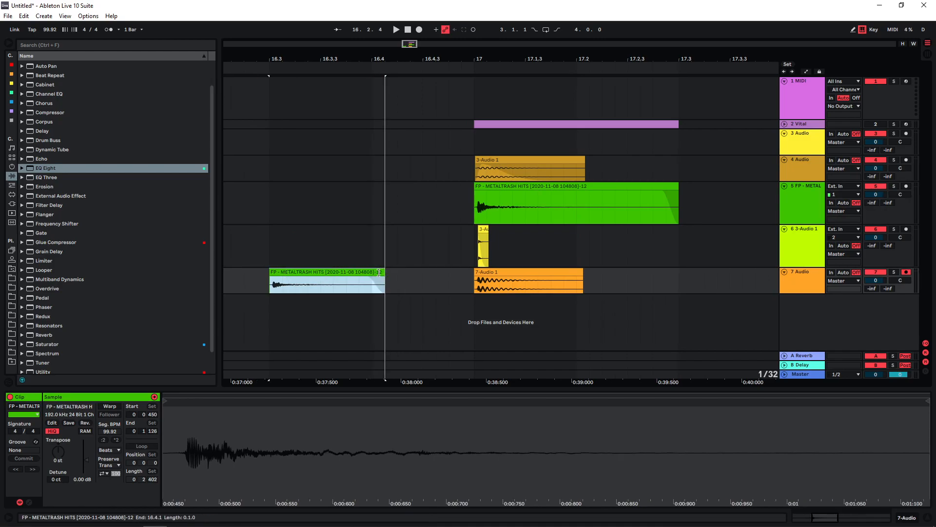
left_click(512, 273)
left_click_drag(512, 273, 409, 273)
left_click(894, 272)
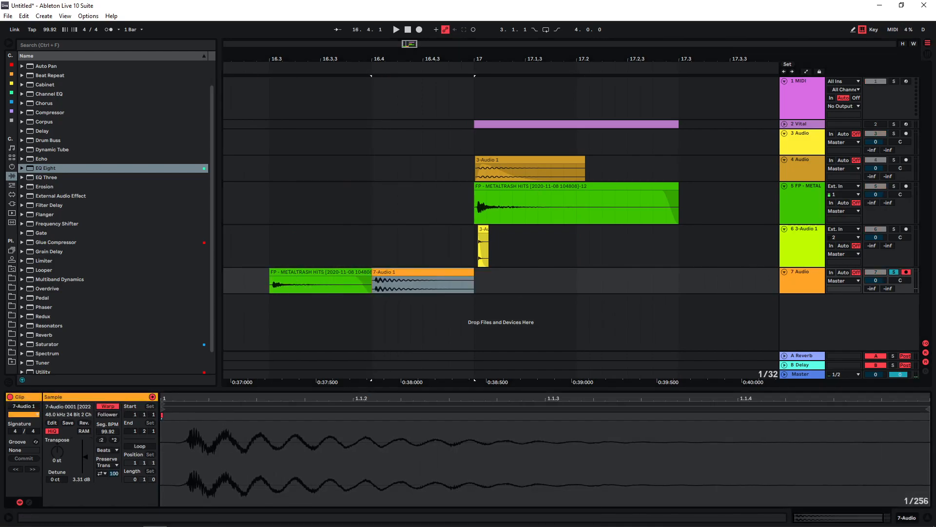
Set the layered recording's clip gain to -2.89 dB and play it back to back with the original hit from 16.3.
left_click_drag(85, 458, 85, 461)
left_click(269, 292)
key("space")
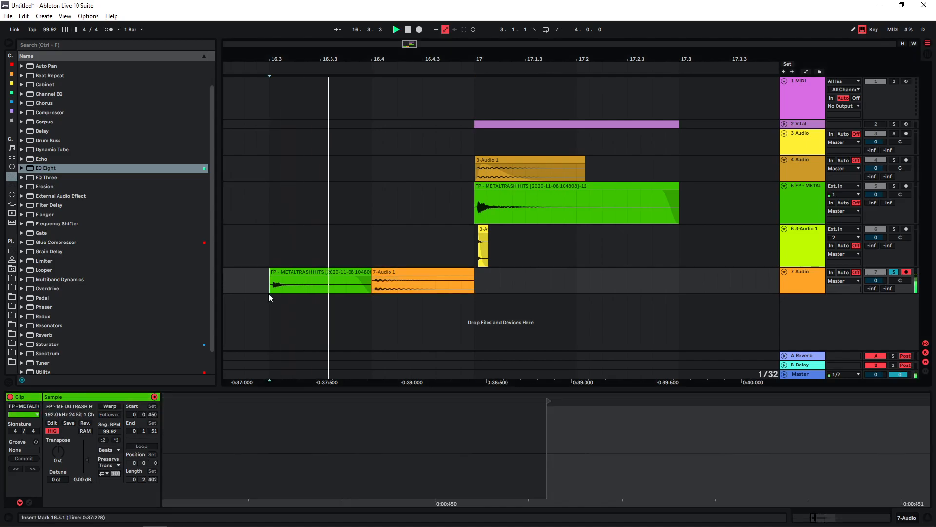
key("space")
key("space")
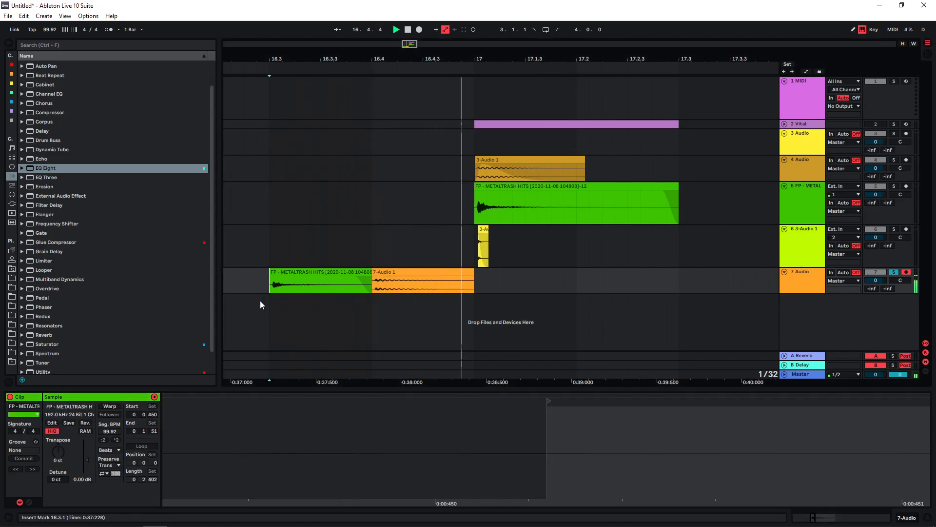
Review the layered recording, burst and sine clips, and replay the original and layered hits in sequence from 16.3.
left_click(385, 272)
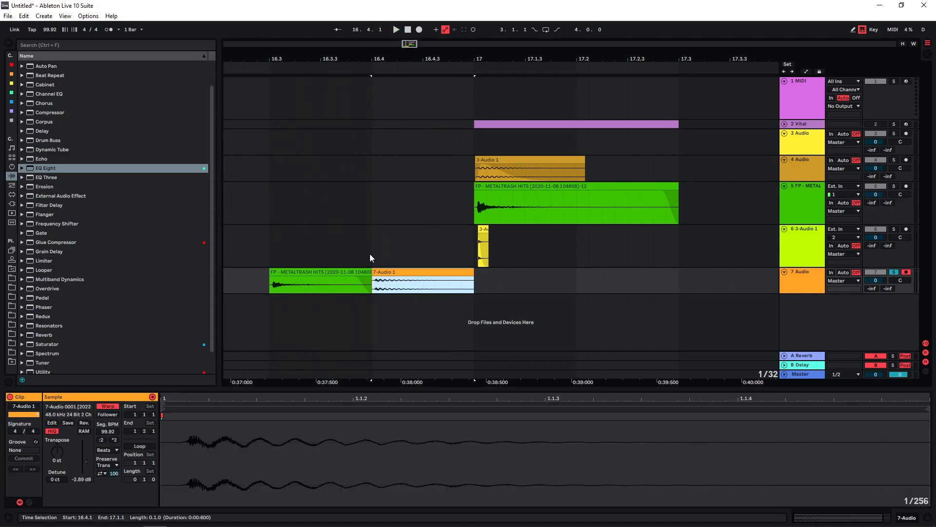
left_click(483, 234)
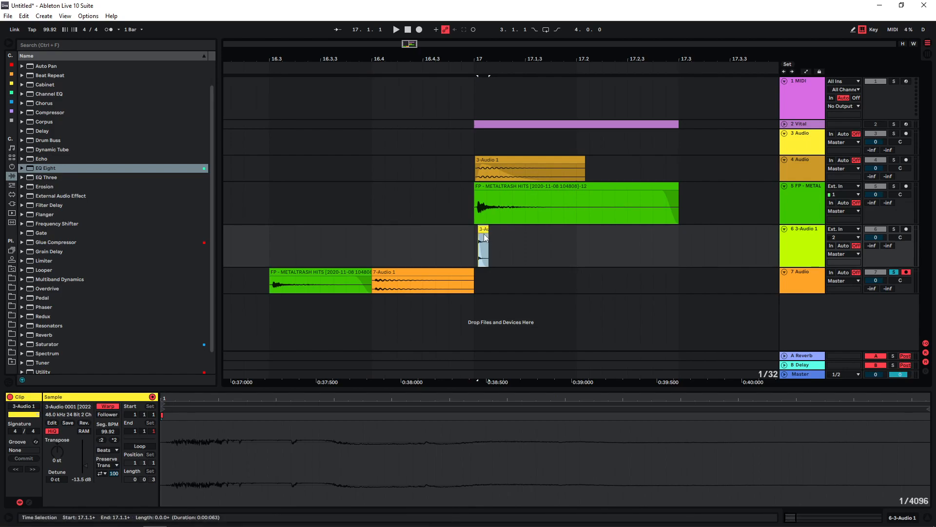
left_click(491, 159)
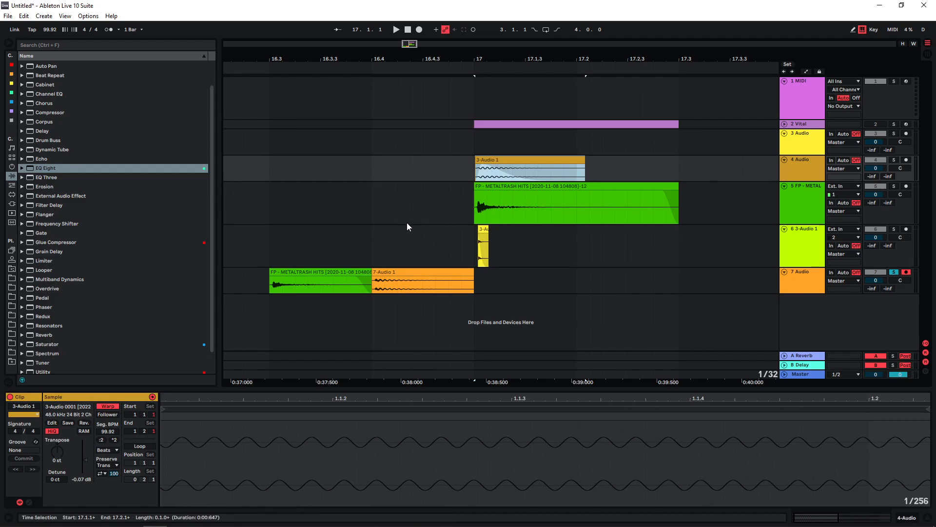
left_click(268, 245)
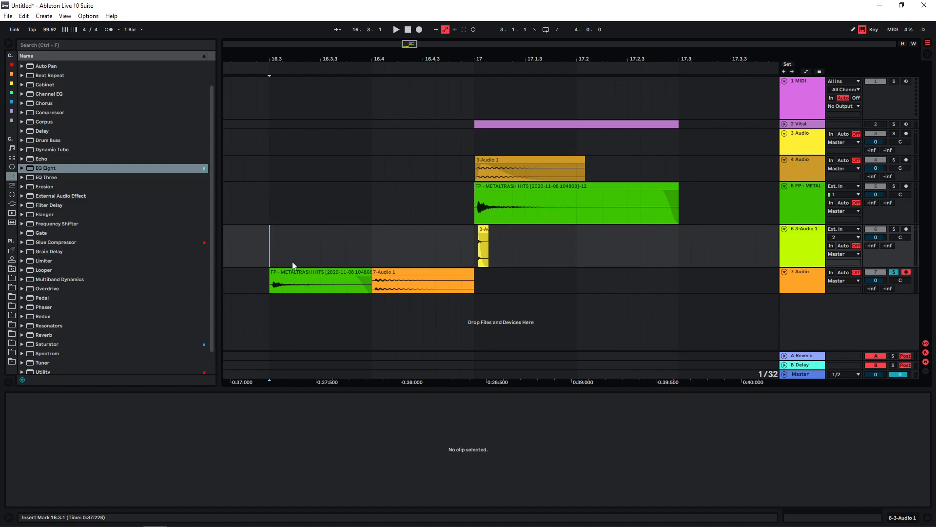
key("space")
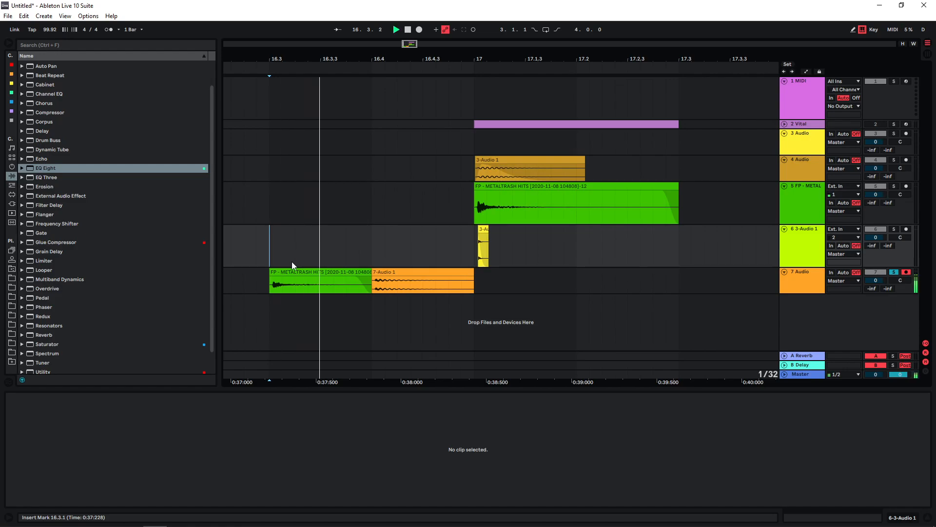